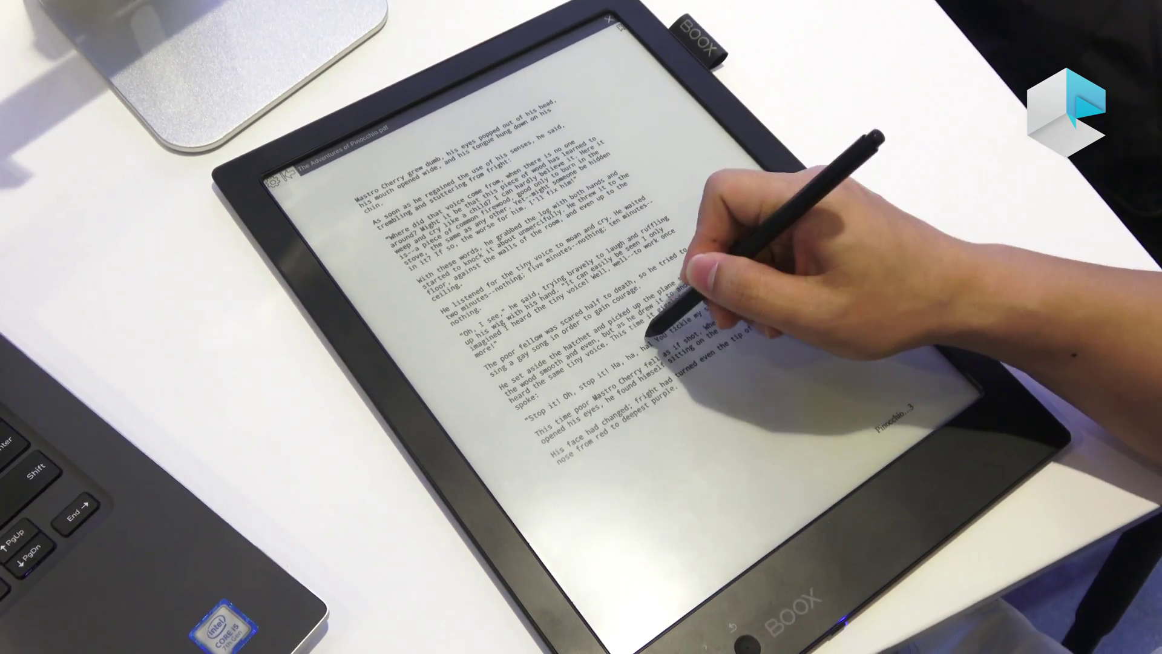
- Tap the Pinocchio page to bring up the reader's page options
click(688, 355)
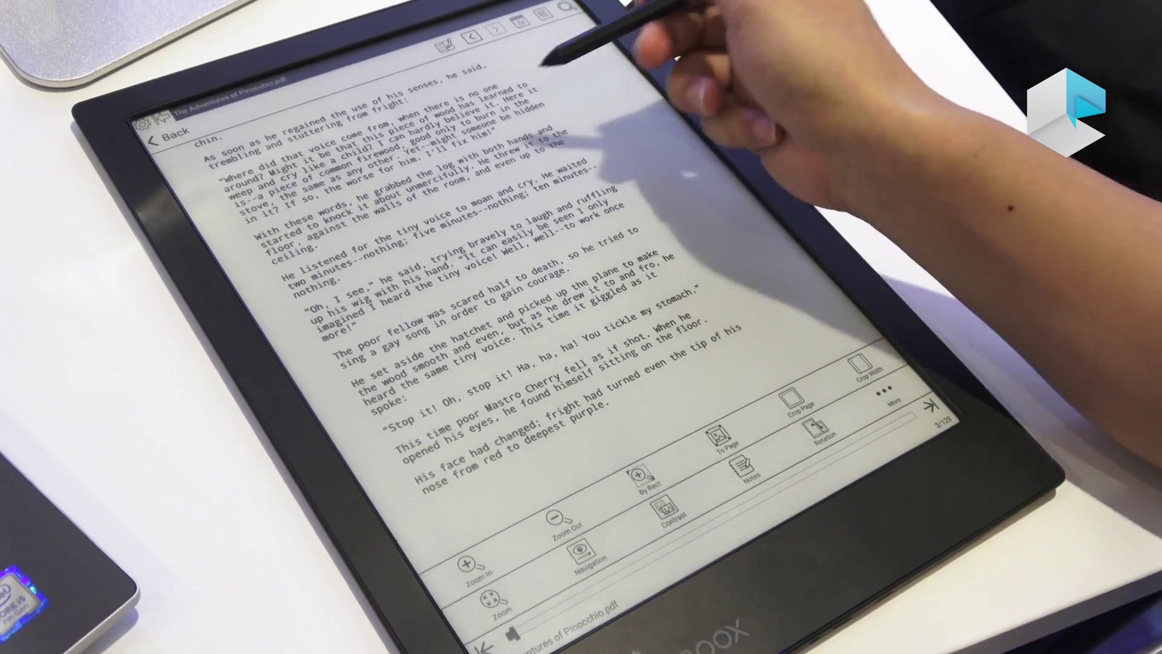
click(482, 559)
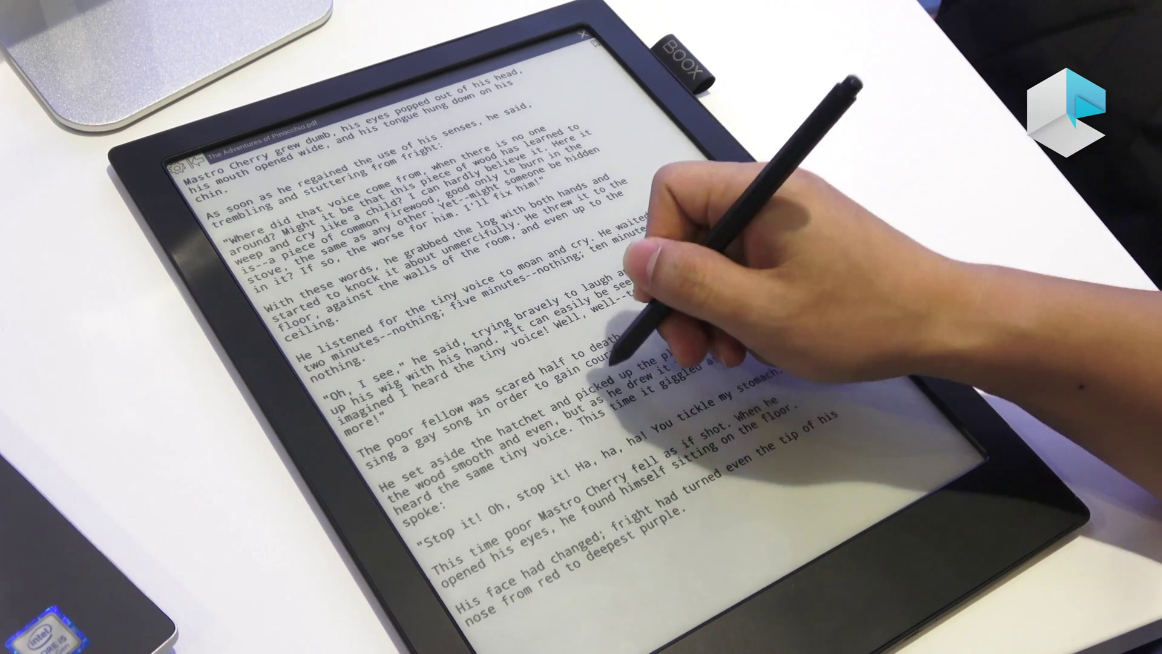
click(617, 354)
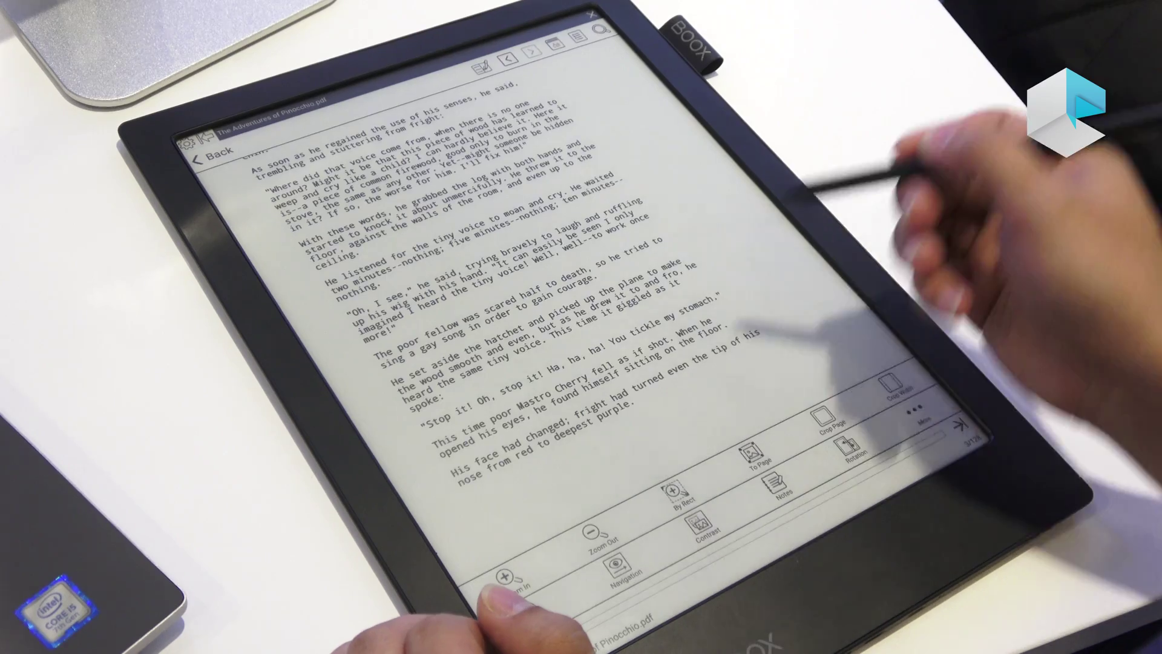
- Mark the text block with Crop Page and apply the crop so page 3 shows enlarged
click(675, 493)
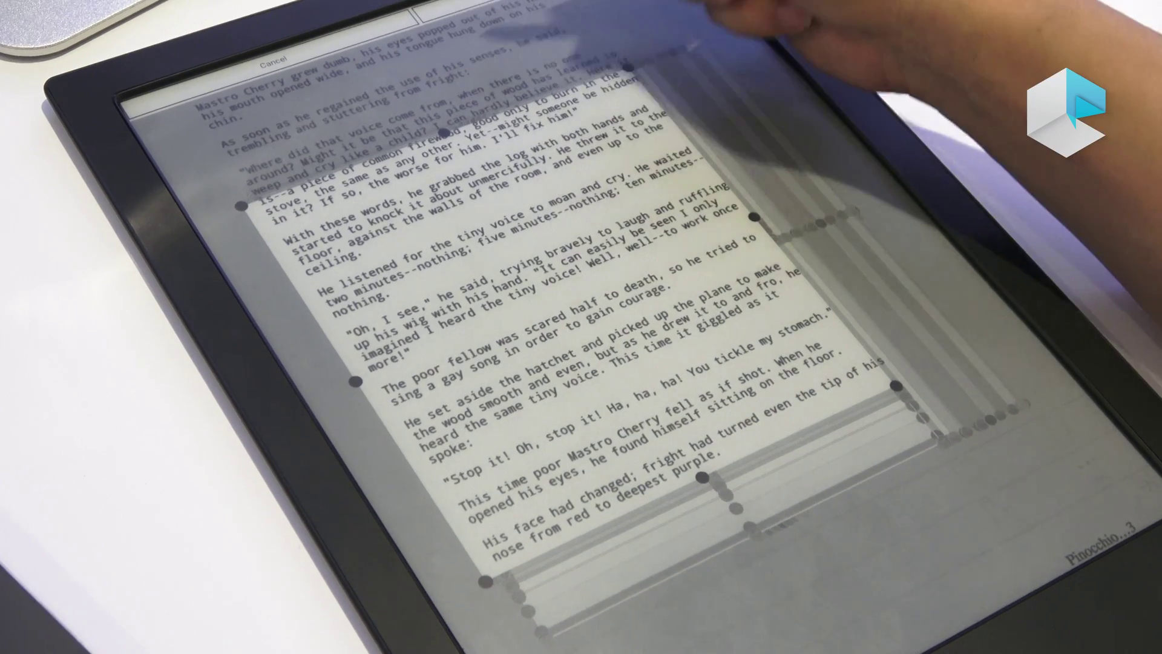
click(800, 11)
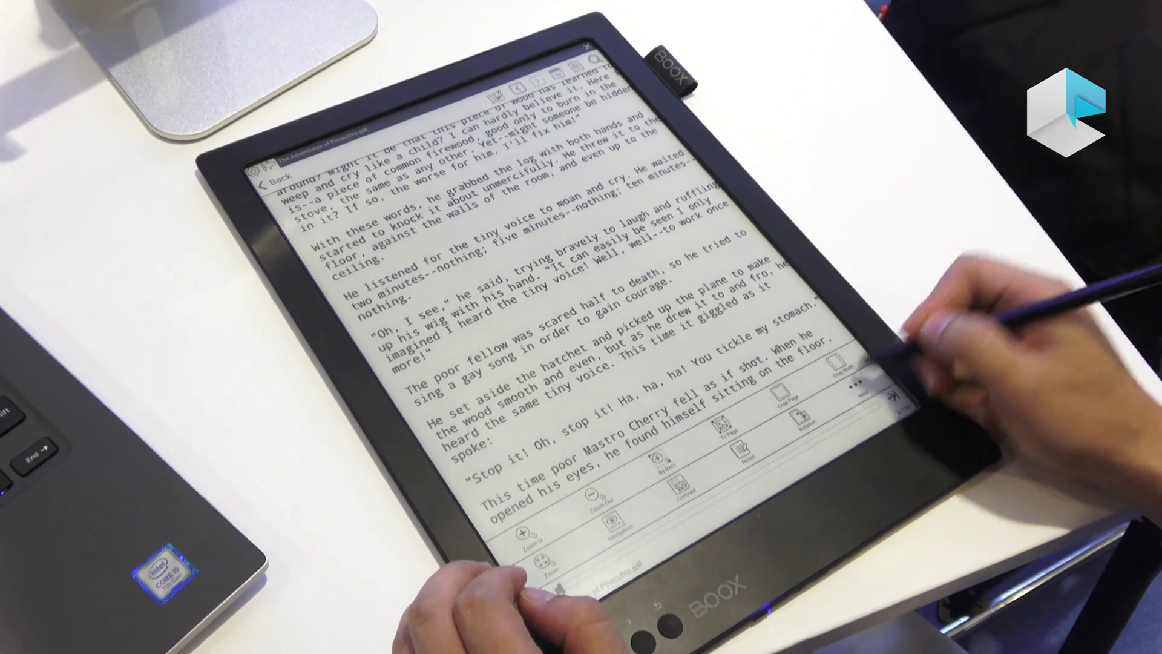
- Return to the main toolbar and show the Scribble/Hide/Export/Import notes options
click(877, 355)
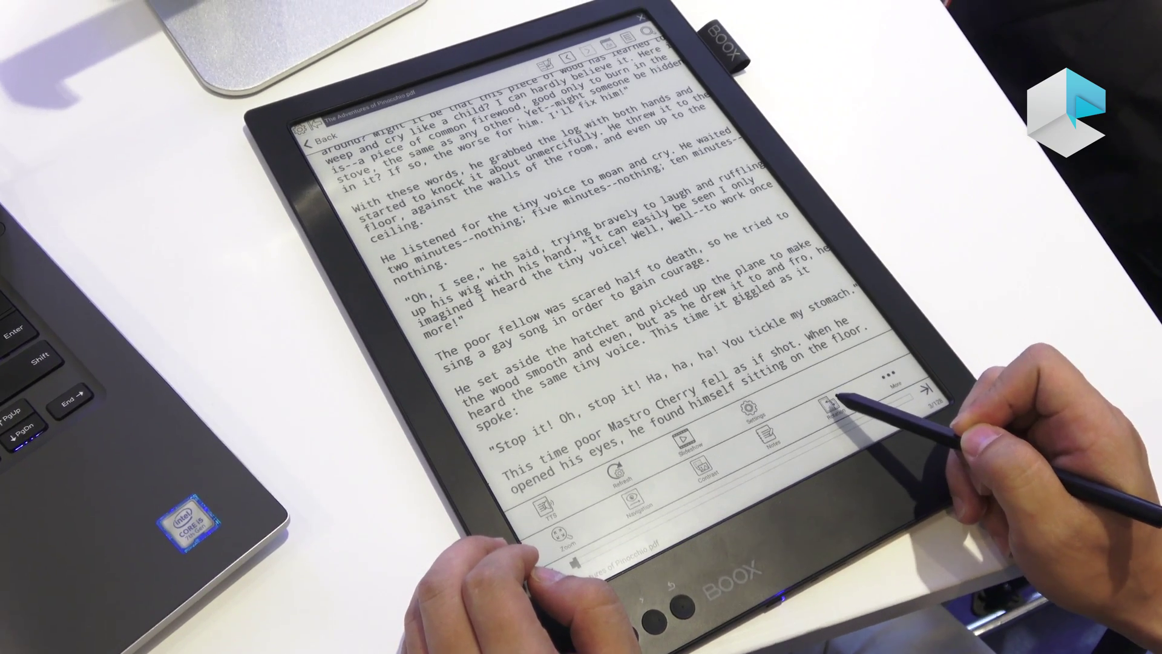
click(762, 427)
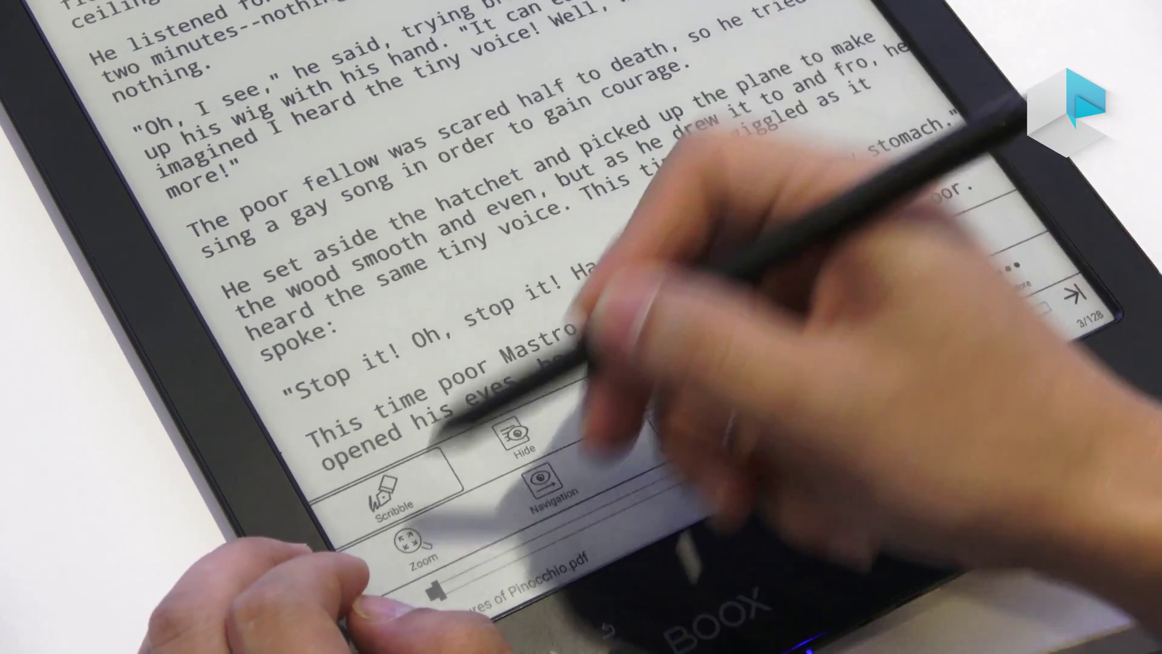
- Scribble wavy underlines across the tiny-voice passage starting "He listened"
click(511, 437)
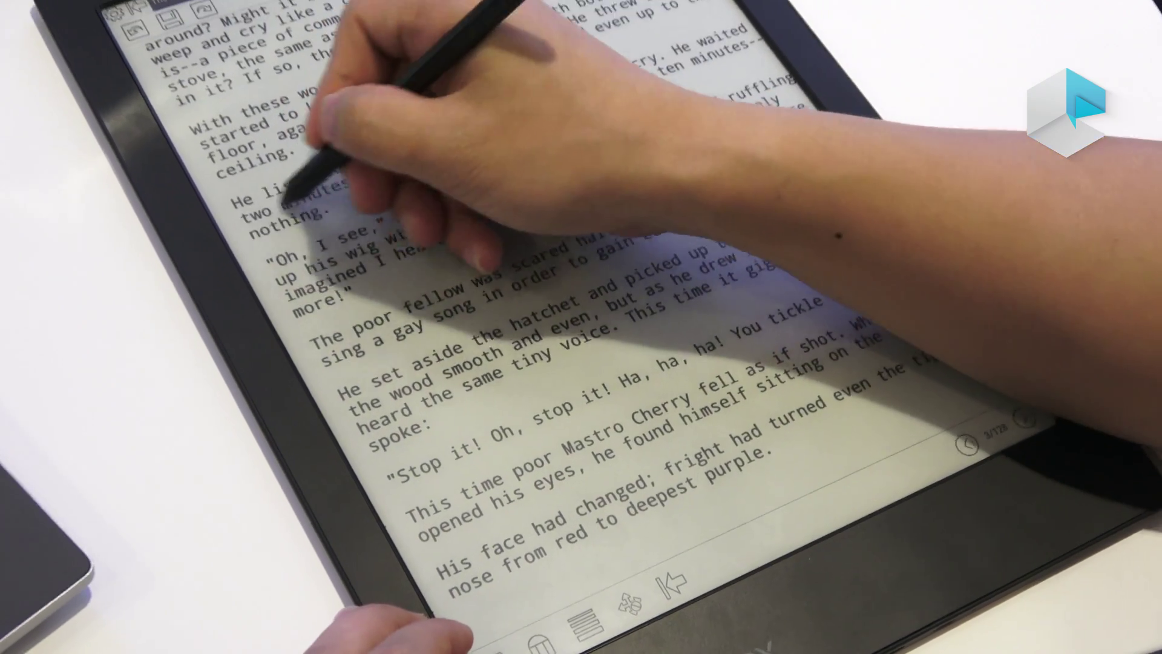
drag(272, 220, 364, 189)
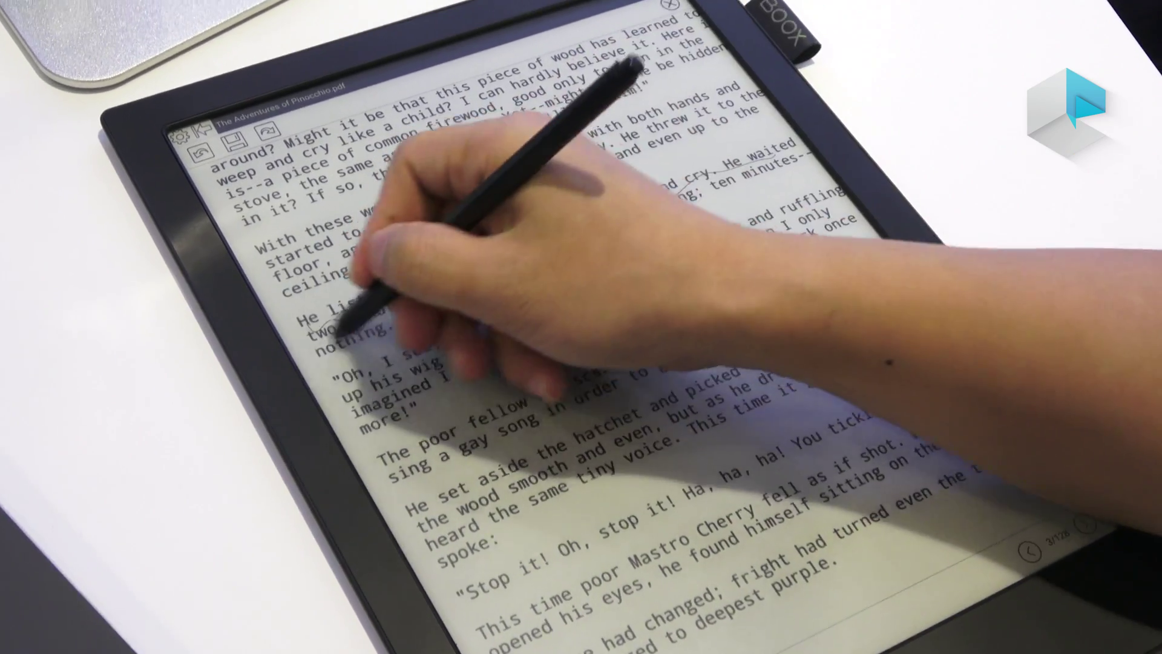
drag(272, 221, 509, 145)
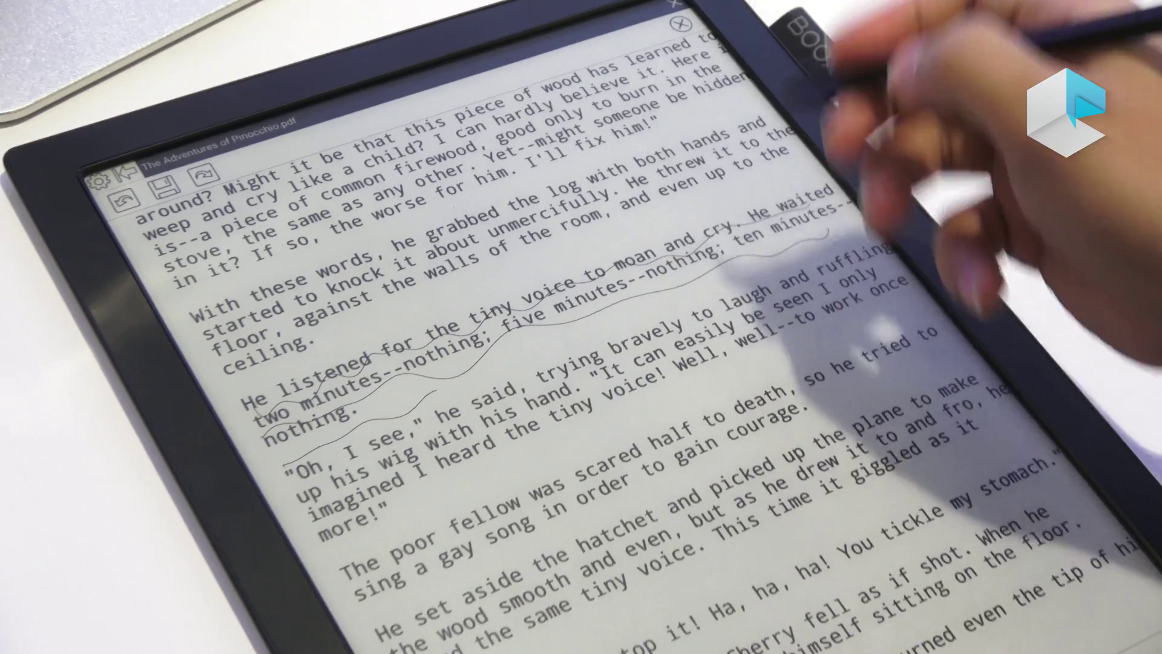